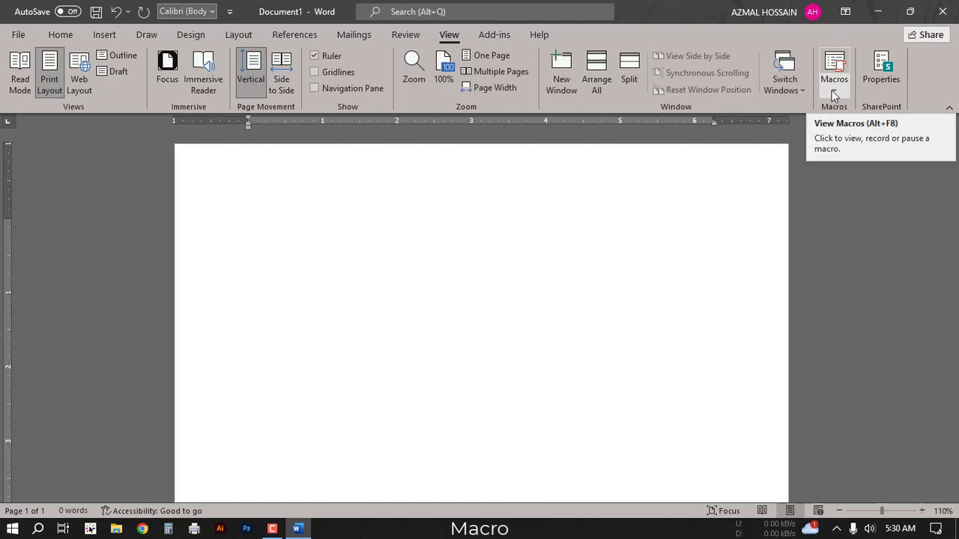
# - Glance at the saved macros list, then start a new macro recording setup
pyautogui.click(834, 69)
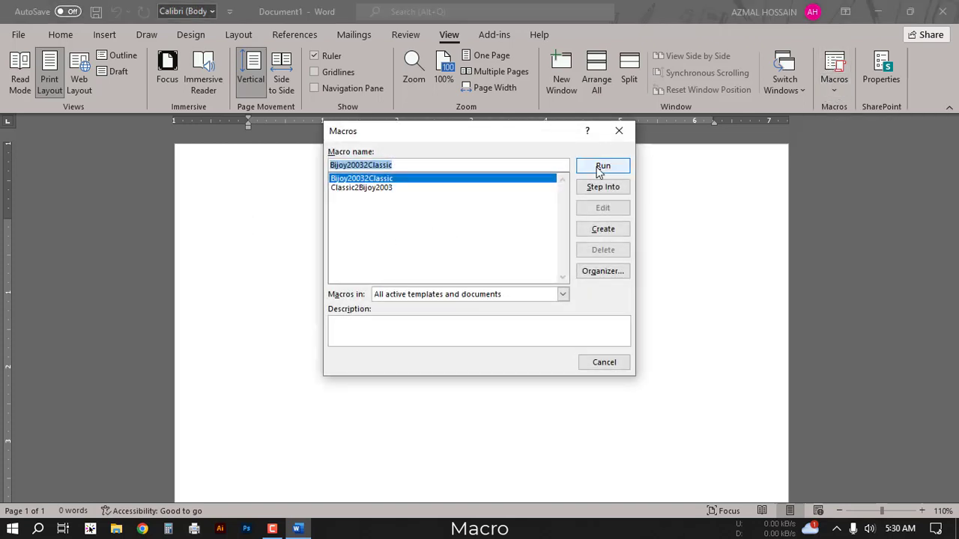
pyautogui.click(619, 130)
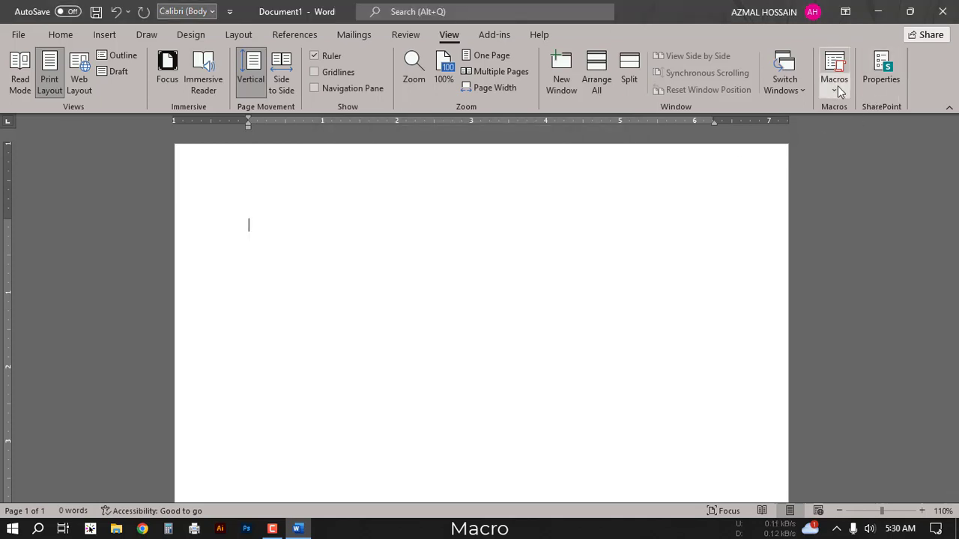
pyautogui.click(837, 90)
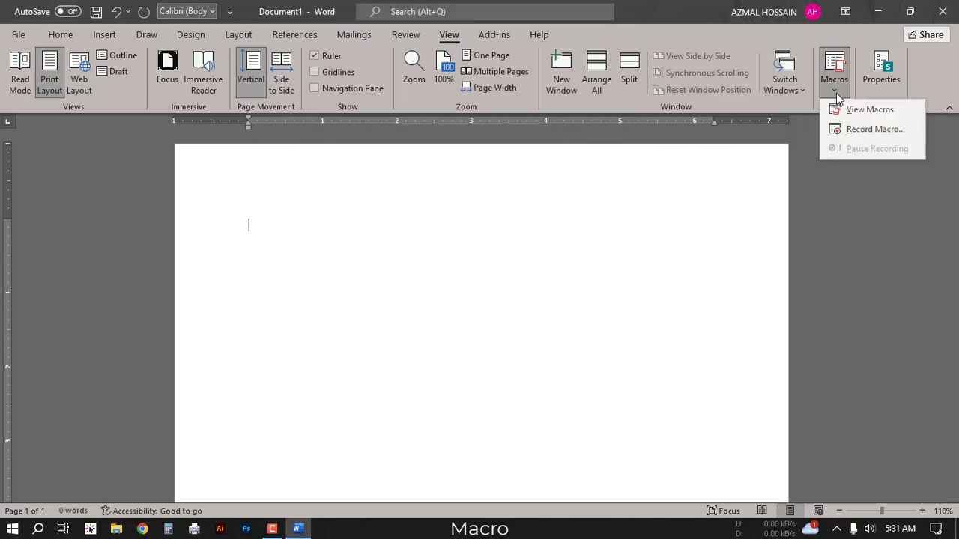
pyautogui.click(875, 129)
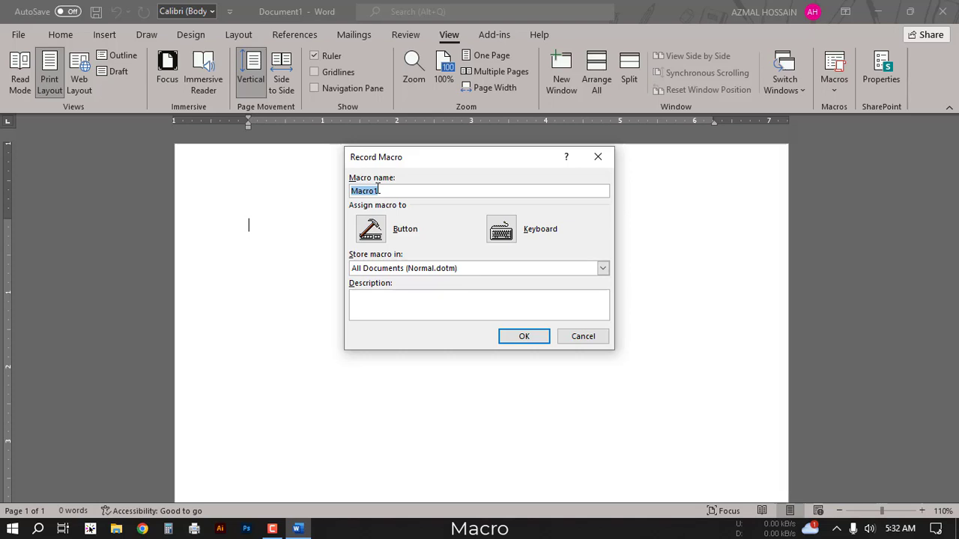
# - Name the new macro 'Name' and choose to assign it a keyboard shortcut
pyautogui.write('Name')
pyautogui.click(513, 233)
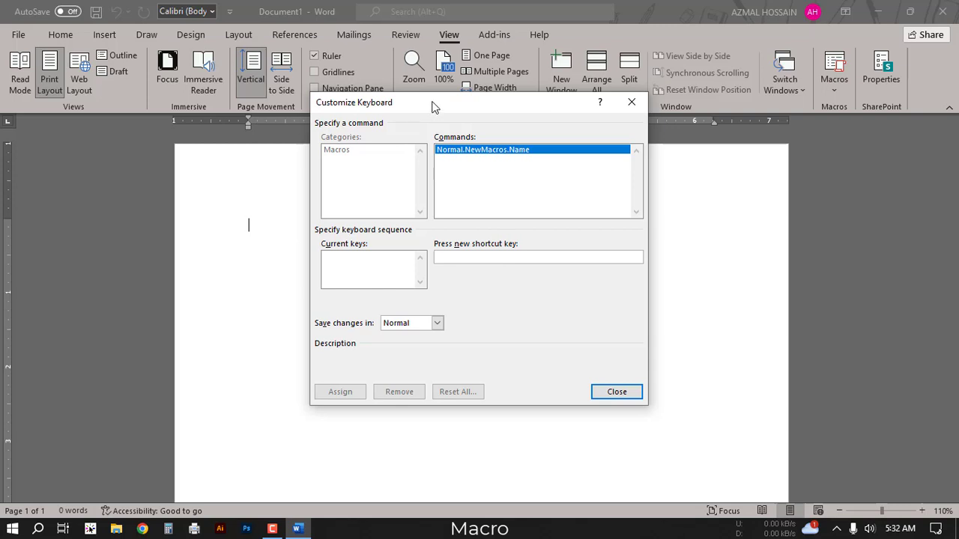
# - Assign the unassigned shortcut Ctrl+Num 4 to the Name macro and begin recording
pyautogui.moveTo(432, 108); pyautogui.dragTo(429, 112)
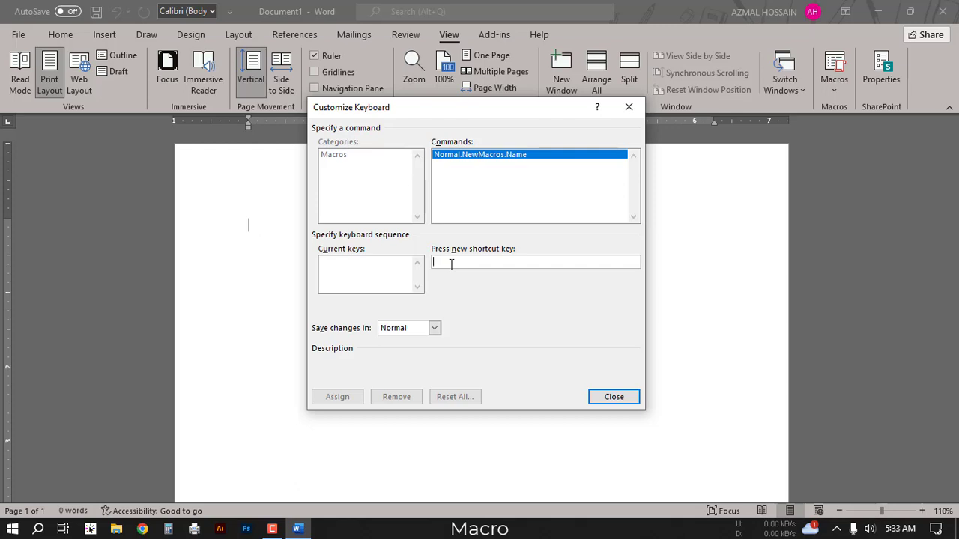
pyautogui.hotkey('ctrl', 'l')
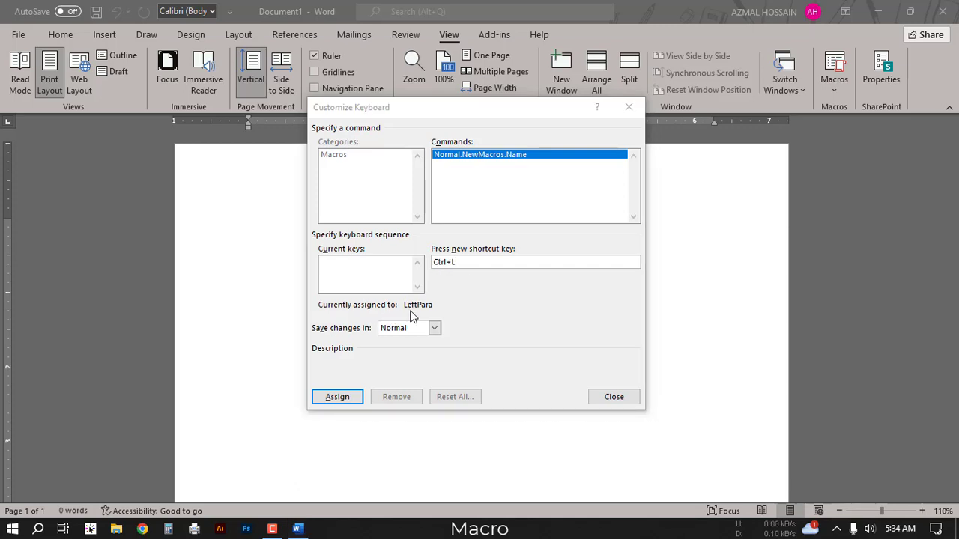
pyautogui.click(464, 263)
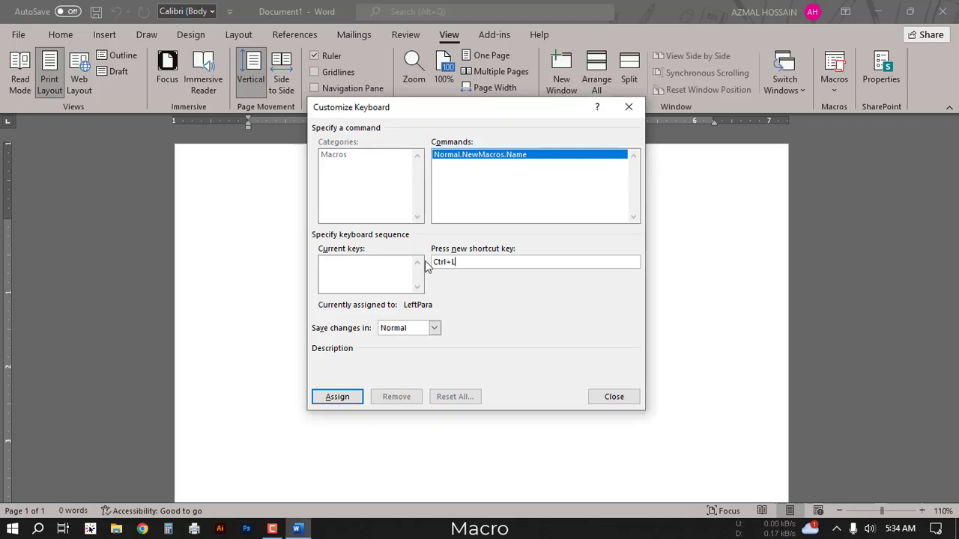
pyautogui.moveTo(457, 262); pyautogui.dragTo(417, 262)
pyautogui.press('KP_5')
pyautogui.moveTo(489, 259); pyautogui.dragTo(412, 257)
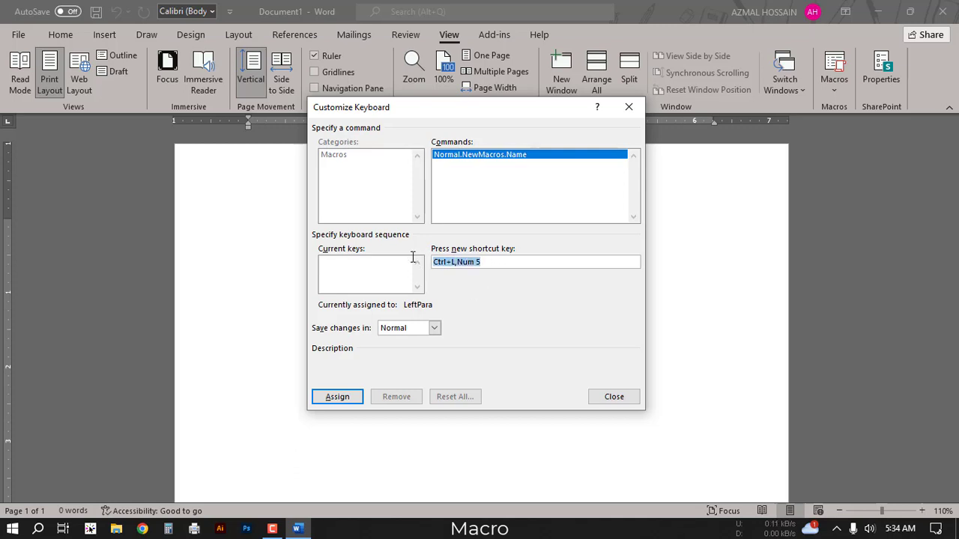
pyautogui.press('ctrl')
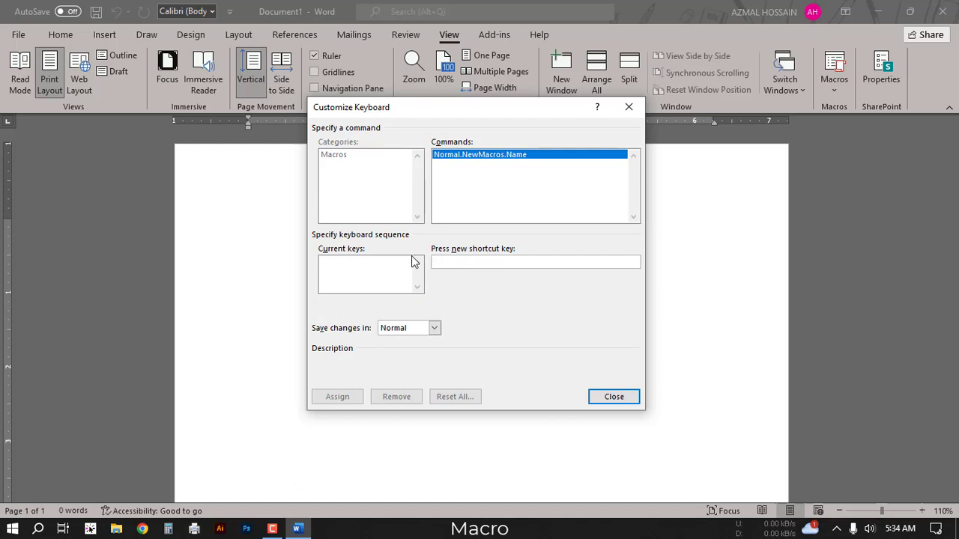
pyautogui.press('ctrl+KP_4')
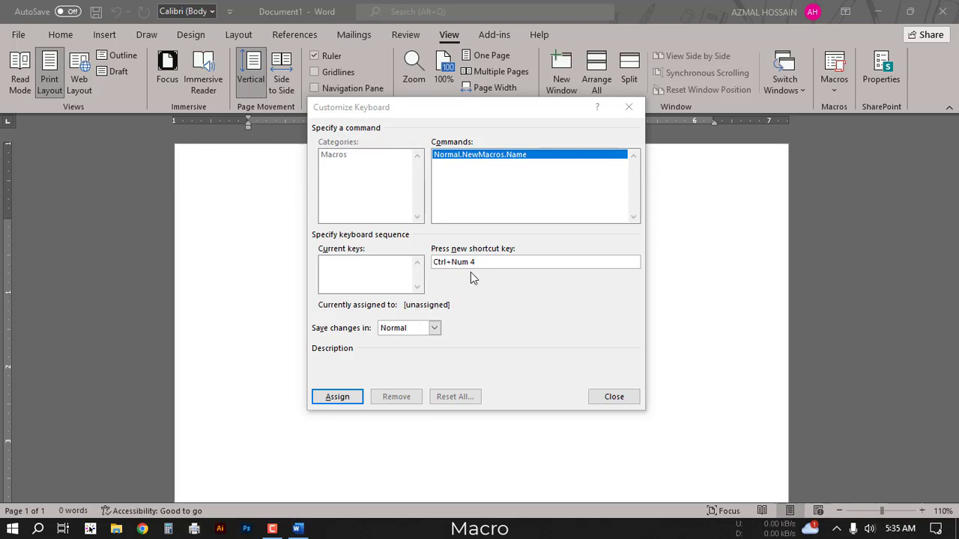
pyautogui.click(338, 397)
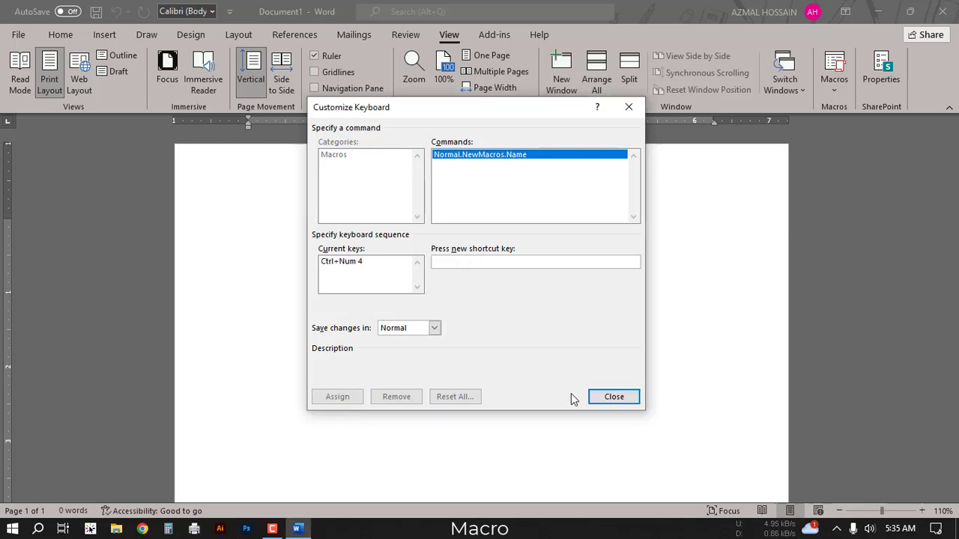
pyautogui.click(616, 397)
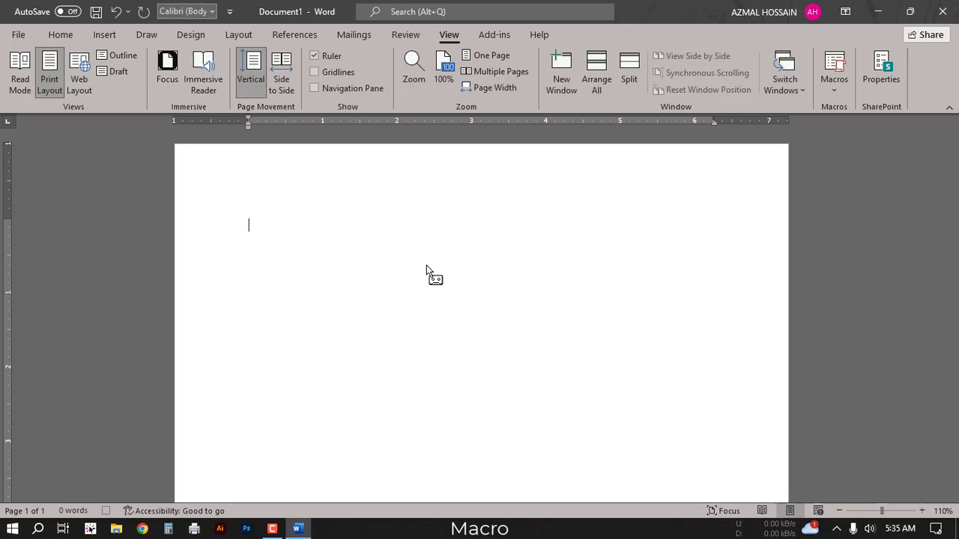
# - Type the author's full name, removing the doubled 'k' from the surname
pyautogui.write('Az')
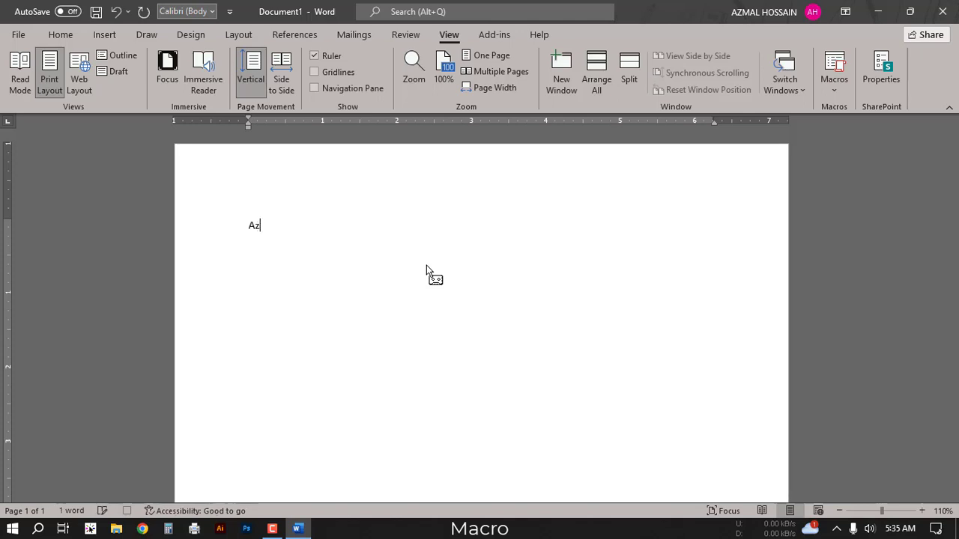
pyautogui.write('mal Hossain')
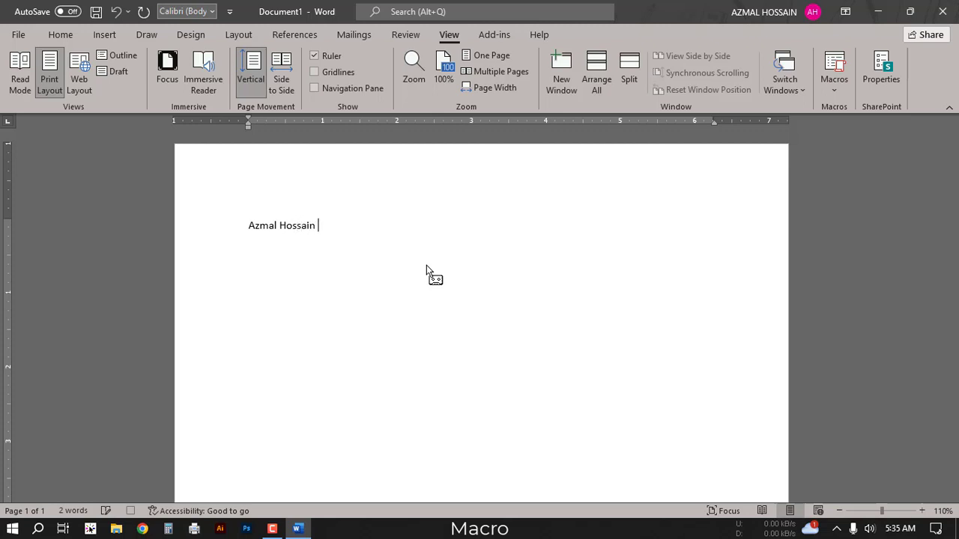
pyautogui.write(' Akkash')
pyautogui.press('Left')
pyautogui.press('Left')
pyautogui.press('Left')
pyautogui.press('BackSpace')
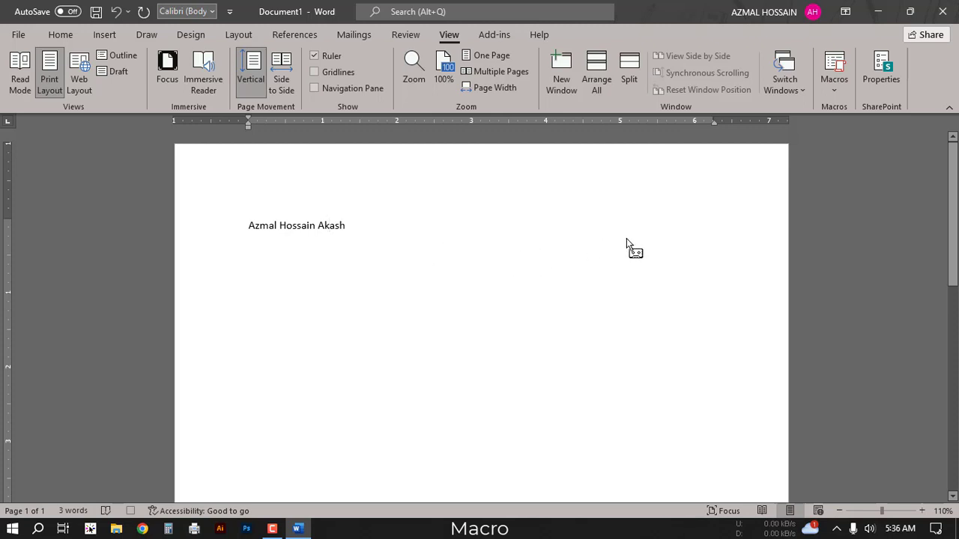
# - Stop the macro recording and erase the typed name from the document
pyautogui.click(835, 86)
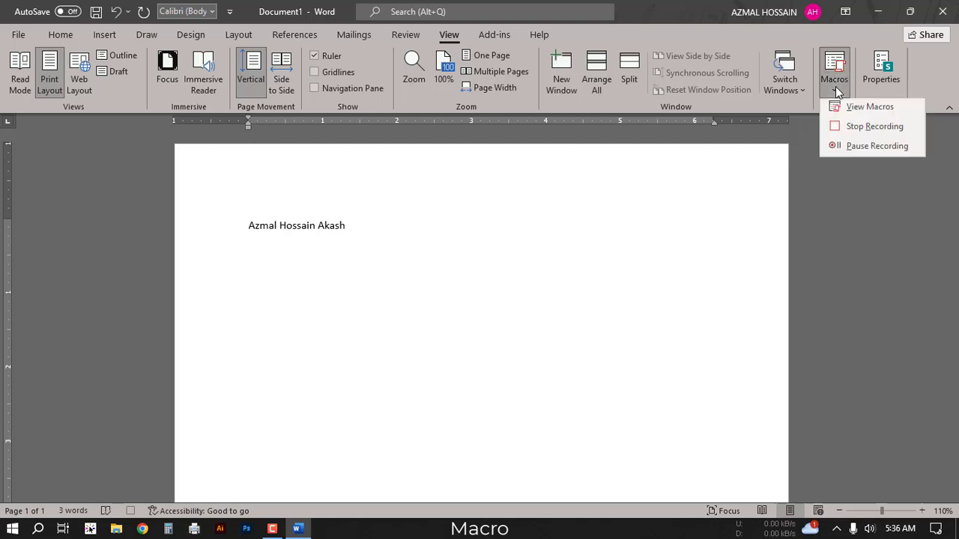
pyautogui.click(871, 131)
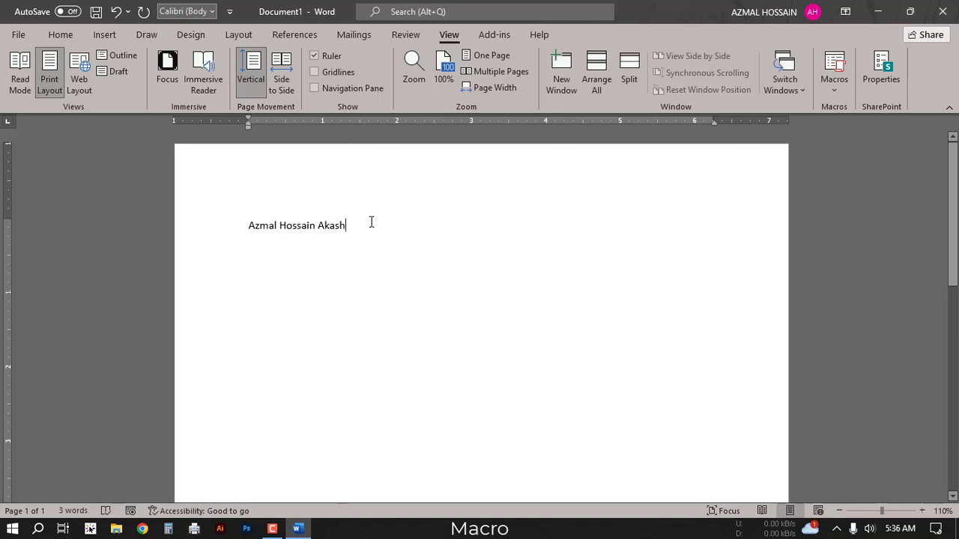
pyautogui.press('BackSpace')
pyautogui.press('BackSpace')
pyautogui.press('BackSpace')
pyautogui.press('BackSpace')
pyautogui.press('BackSpace')
pyautogui.press('BackSpace')
pyautogui.press('BackSpace')
pyautogui.press('BackSpace')
pyautogui.press('BackSpace')
pyautogui.press('BackSpace')
pyautogui.press('BackSpace')
pyautogui.press('BackSpace')
pyautogui.press('BackSpace')
pyautogui.press('BackSpace')
pyautogui.press('BackSpace')
pyautogui.press('BackSpace')
pyautogui.press('BackSpace')
pyautogui.press('BackSpace')
pyautogui.press('BackSpace')
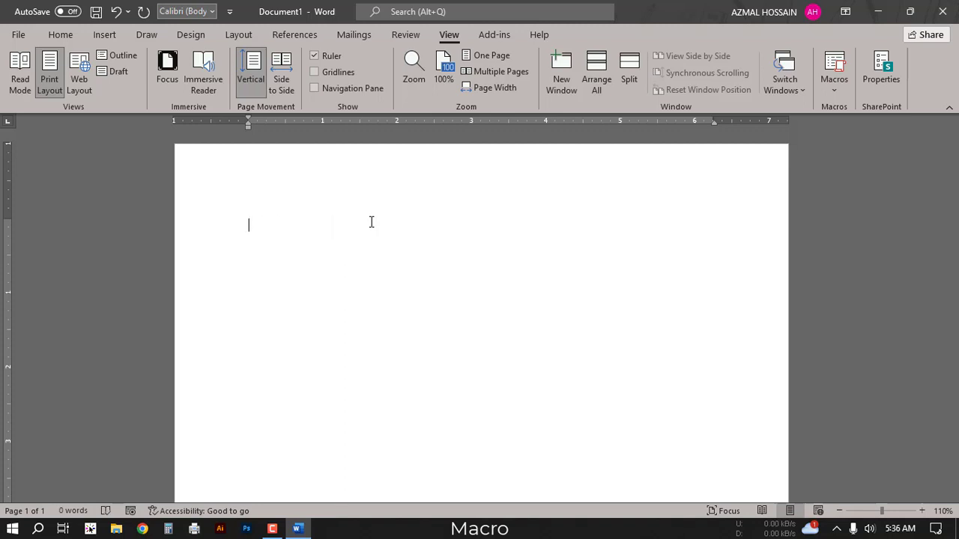
# - Run the Name macro twice with its shortcut, putting the name on two lines
pyautogui.hotkey('alt', 'a')
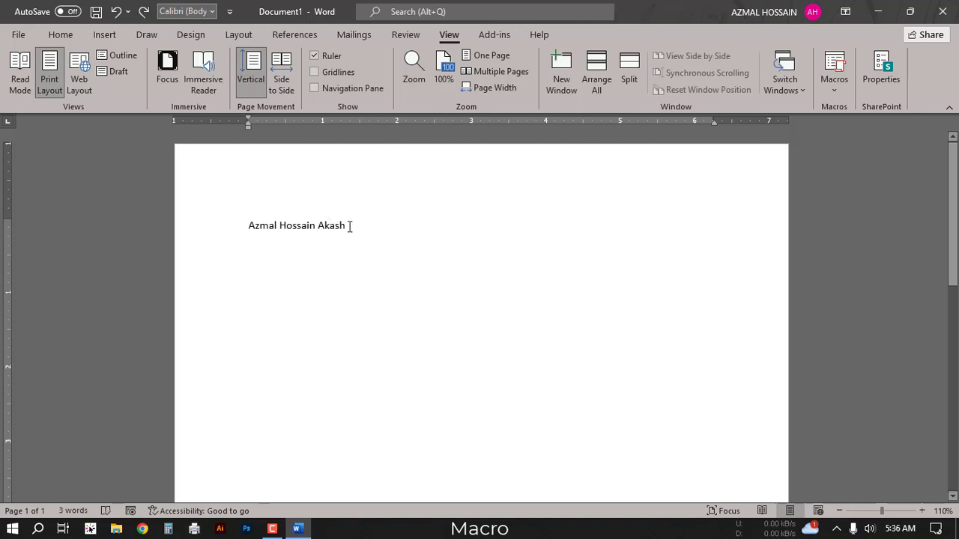
pyautogui.press('Return')
pyautogui.hotkey('alt', 'a')
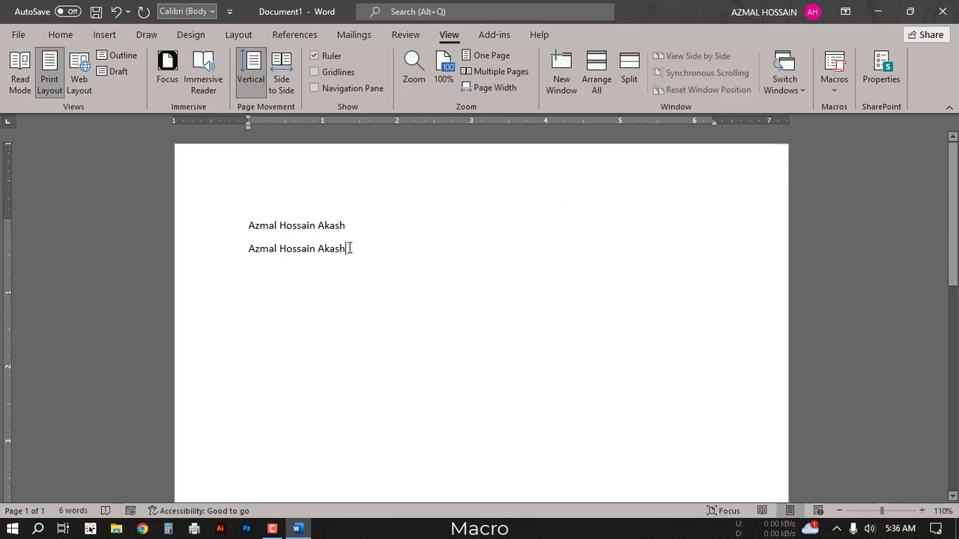
pyautogui.press('Return')
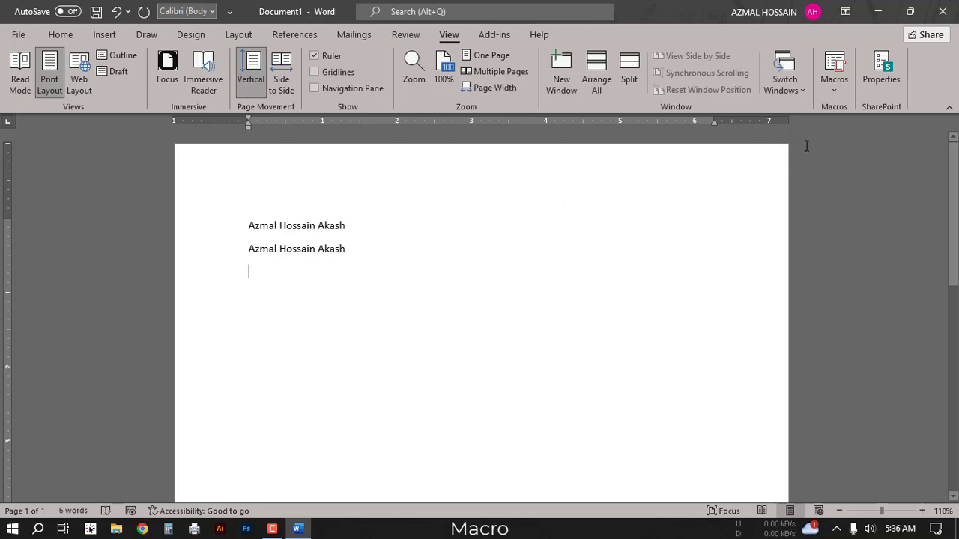
# - In the View Macros list, select the Name macro among Bijoy20032Classic and Classic2Bijoy2003
pyautogui.click(839, 88)
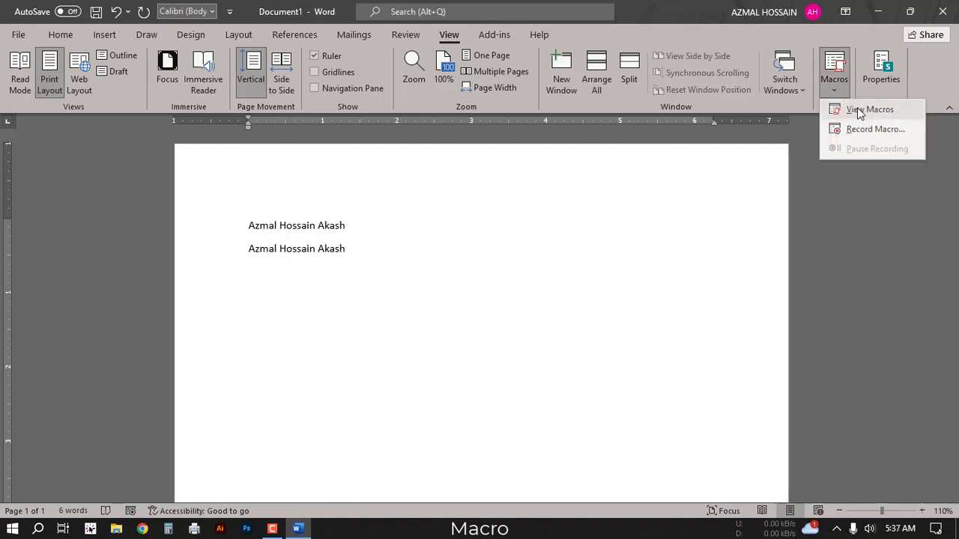
pyautogui.click(883, 109)
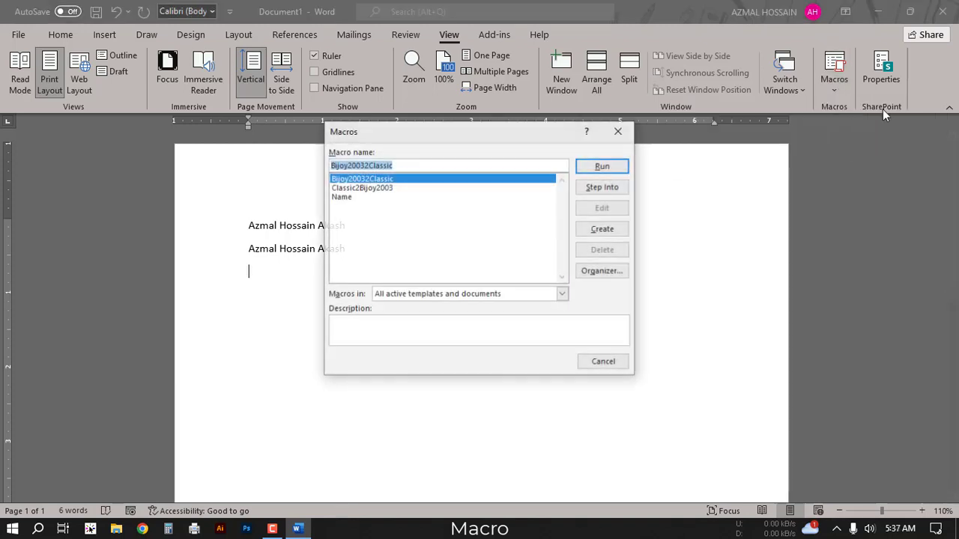
pyautogui.click(350, 197)
pyautogui.click(380, 188)
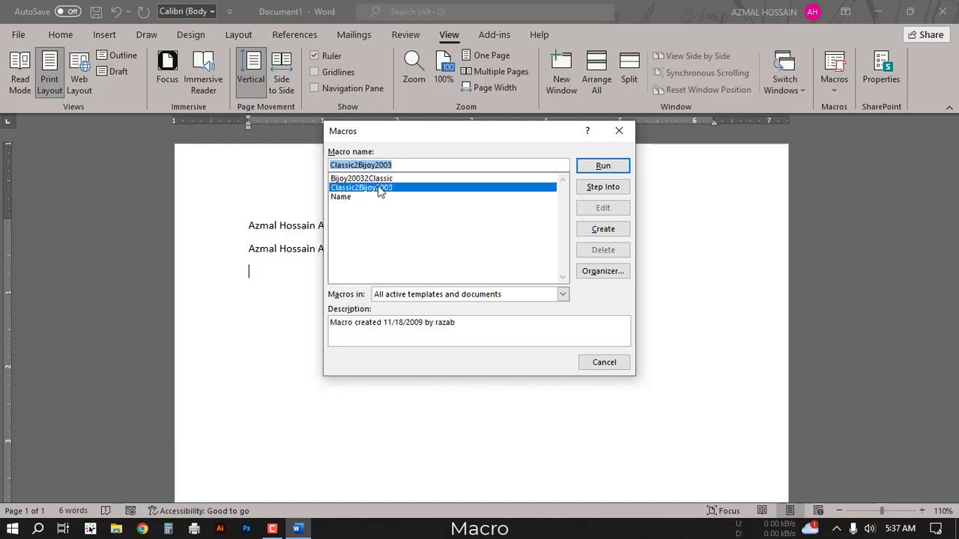
pyautogui.click(384, 180)
pyautogui.click(359, 198)
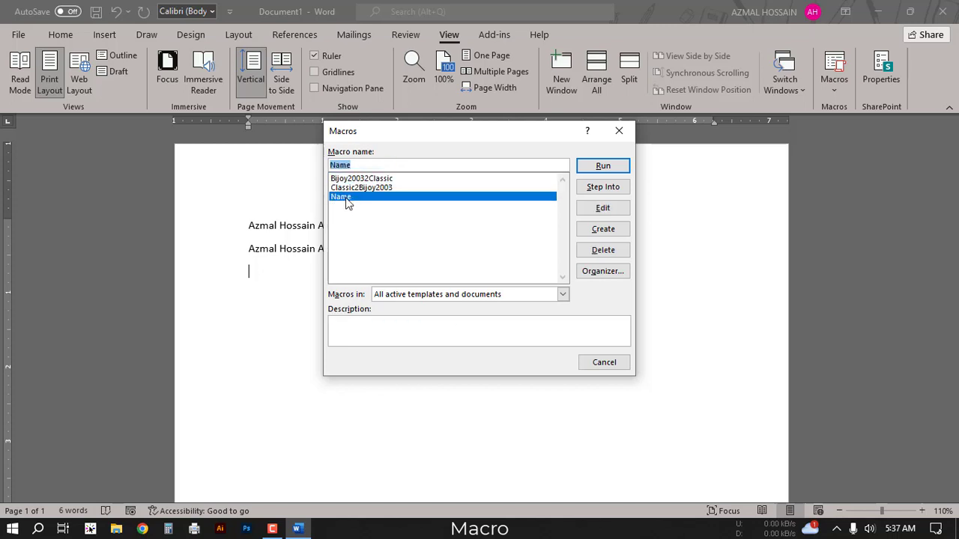
pyautogui.click(370, 189)
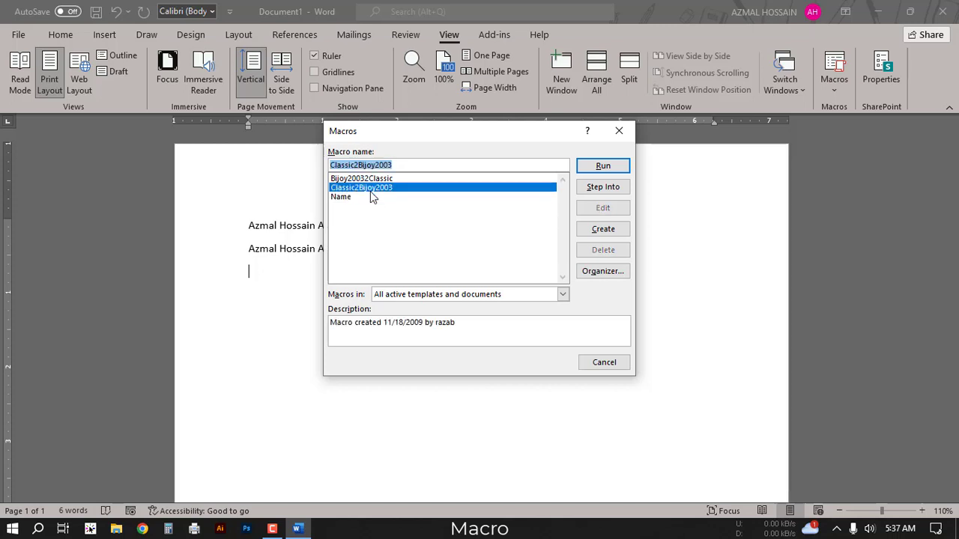
pyautogui.click(365, 198)
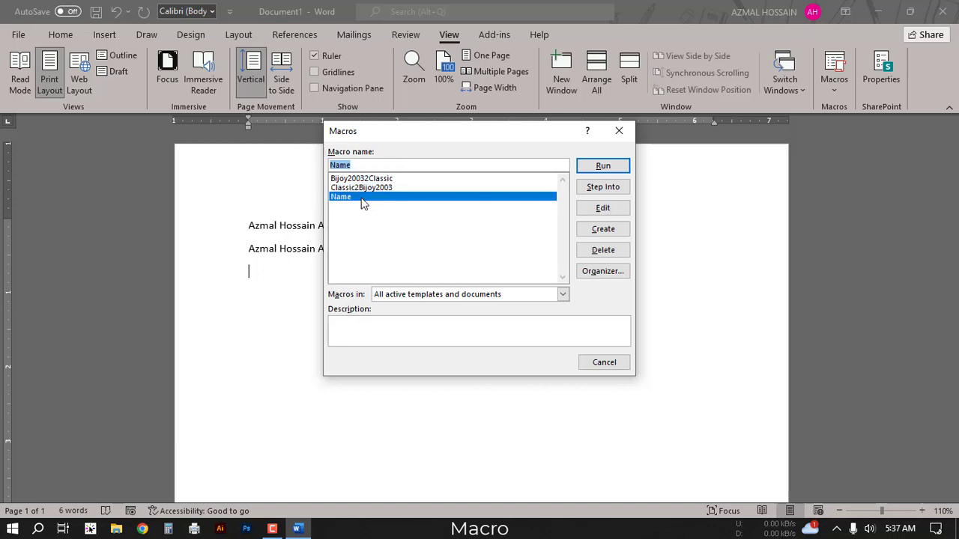
# - Delete the Name macro, confirm the deletion, and close the macro list
pyautogui.click(614, 249)
pyautogui.click(457, 307)
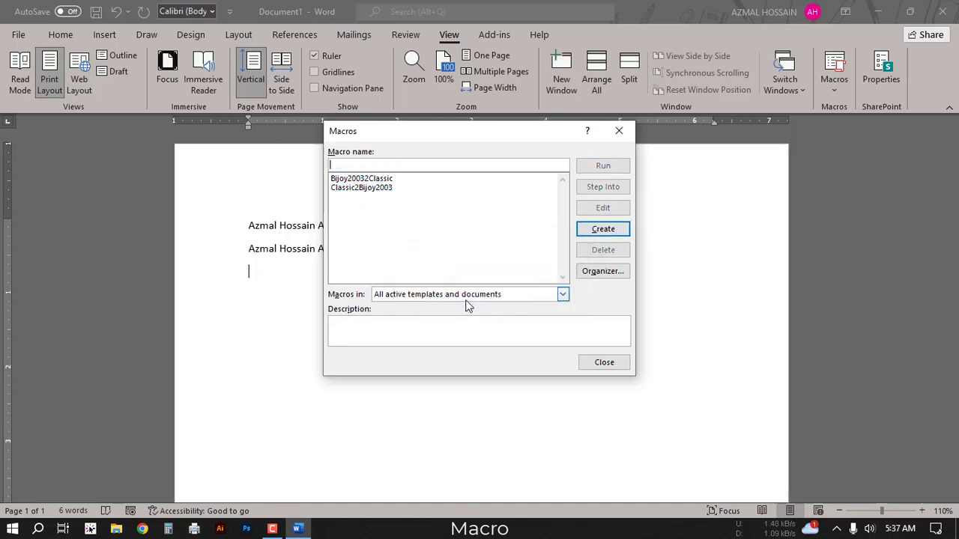
pyautogui.click(605, 363)
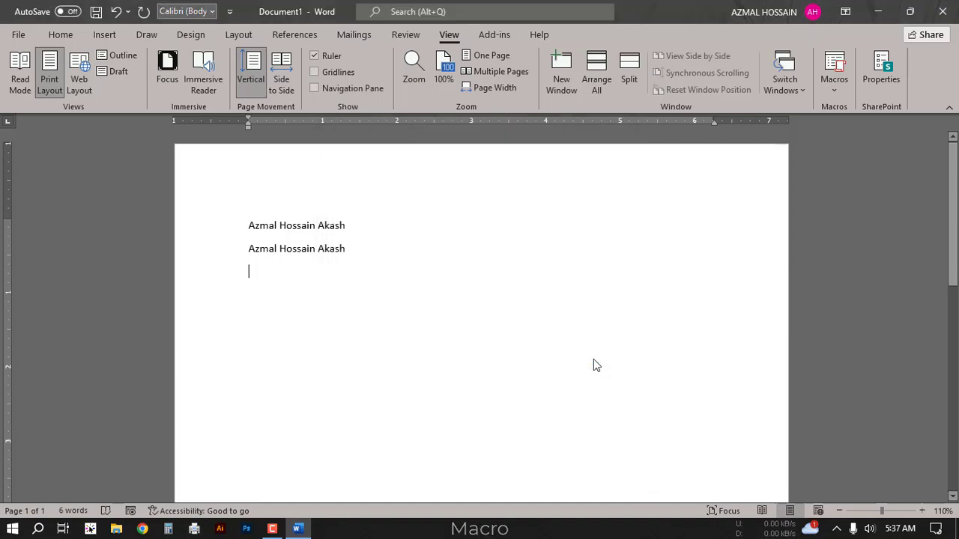